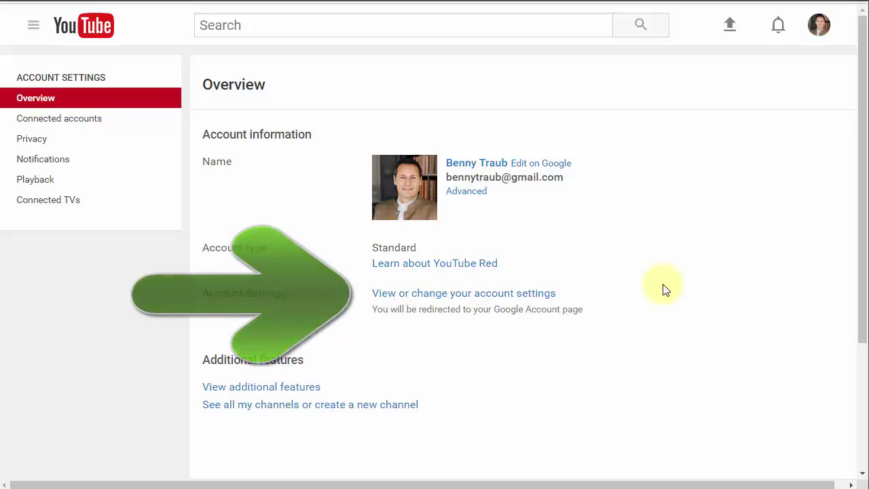
- From Advanced settings, start moving the channel to a Brand Account, re-confirming the account password
{"action": "left_click", "coordinate": [475, 195]}
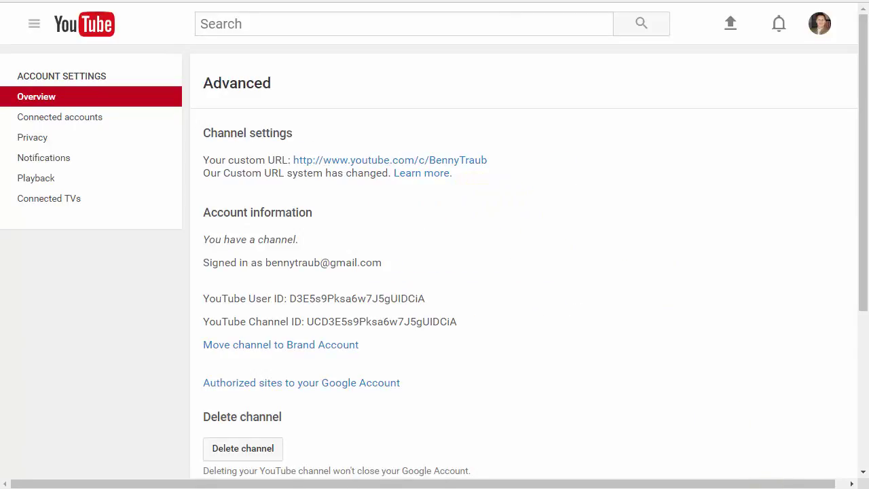
{"action": "left_click", "coordinate": [342, 354]}
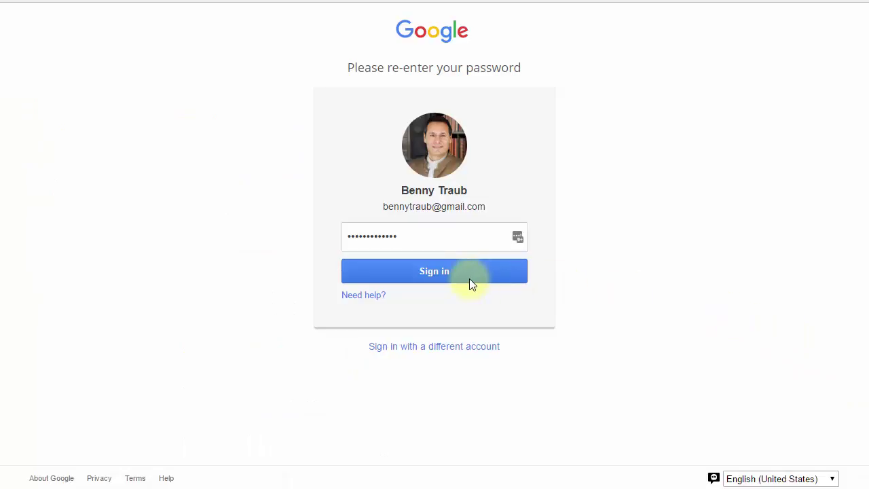
{"action": "left_click", "coordinate": [463, 276]}
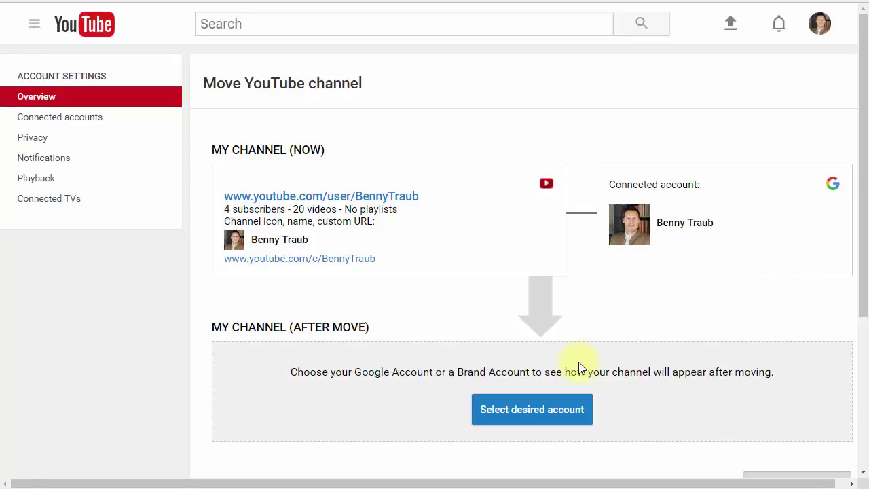
- Select the channel's matching Brand Account from the Available accounts list as the destination
{"action": "left_click", "coordinate": [569, 424]}
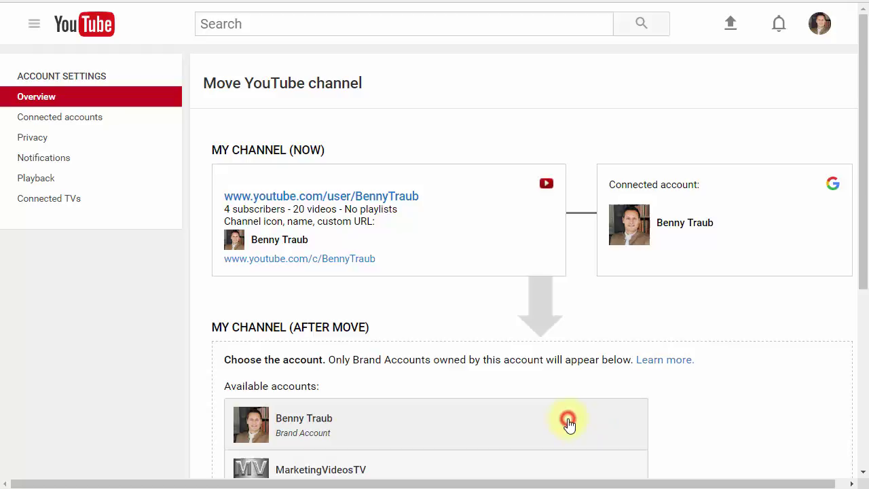
{"action": "left_click_drag", "start_coordinate": [862, 200], "coordinate": [865, 283]}
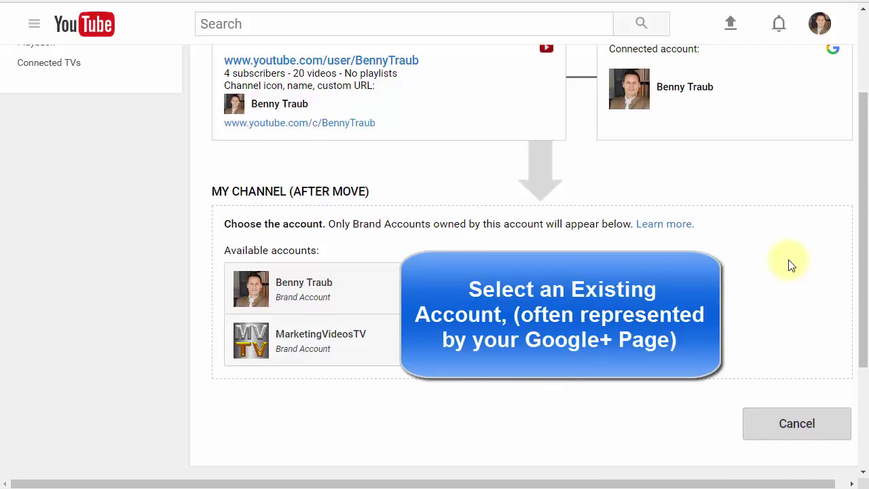
{"action": "left_click", "coordinate": [250, 288]}
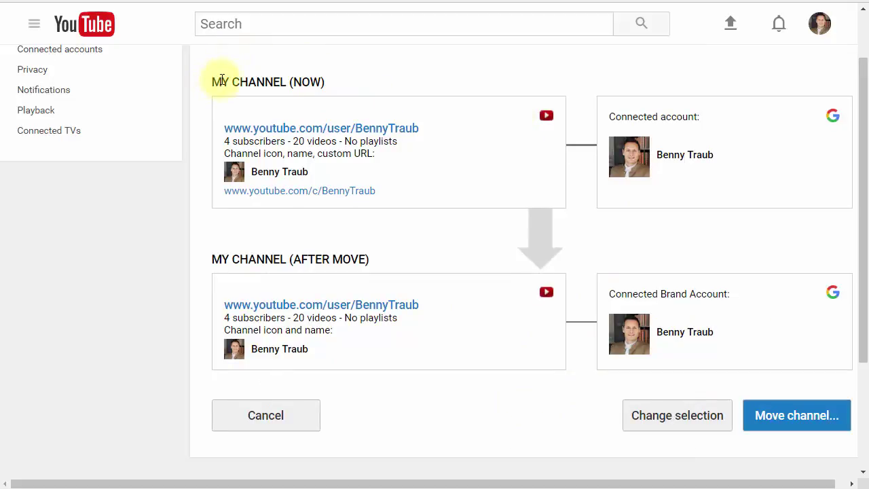
- Highlight the MY CHANNEL (NOW), MY CHANNEL (AFTER MOVE) and Brand Account labels in the preview
{"action": "left_click_drag", "start_coordinate": [222, 80], "coordinate": [322, 81]}
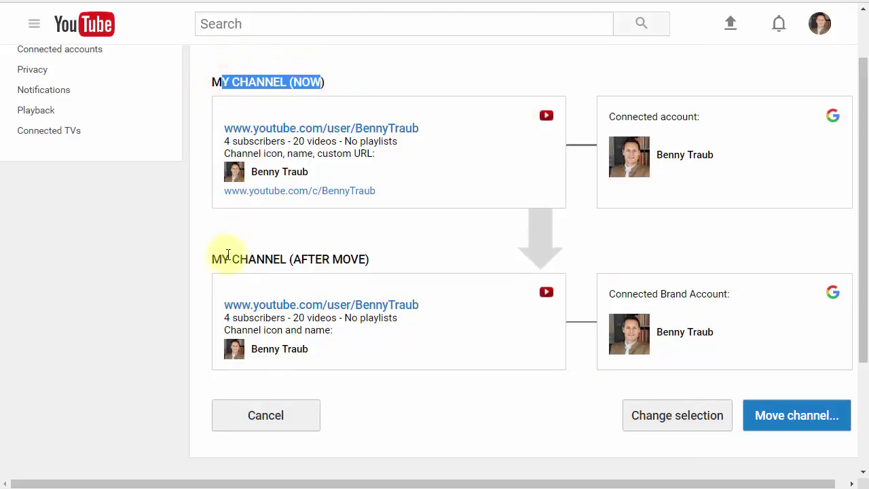
{"action": "left_click_drag", "start_coordinate": [221, 259], "coordinate": [349, 259]}
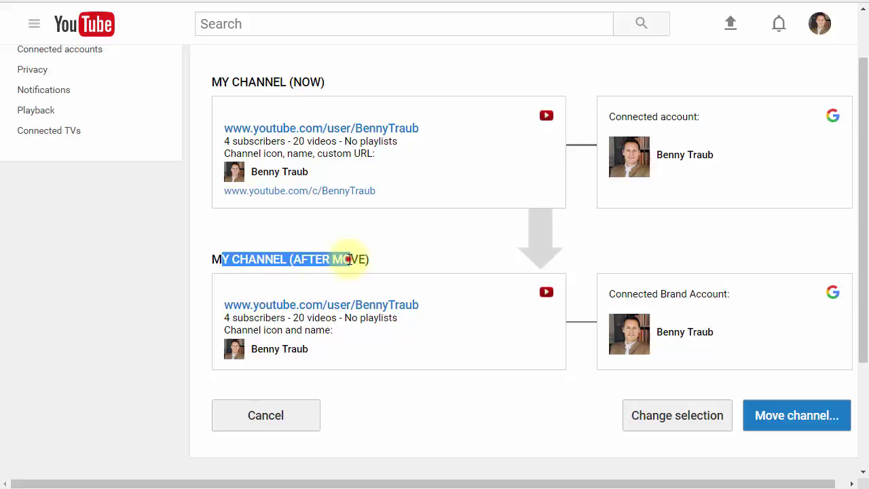
{"action": "left_click", "coordinate": [349, 259]}
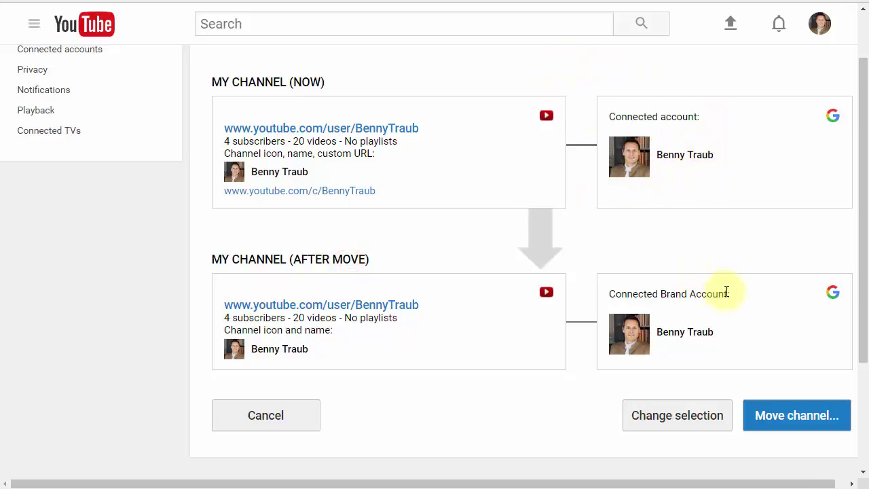
{"action": "left_click_drag", "start_coordinate": [729, 292], "coordinate": [664, 294]}
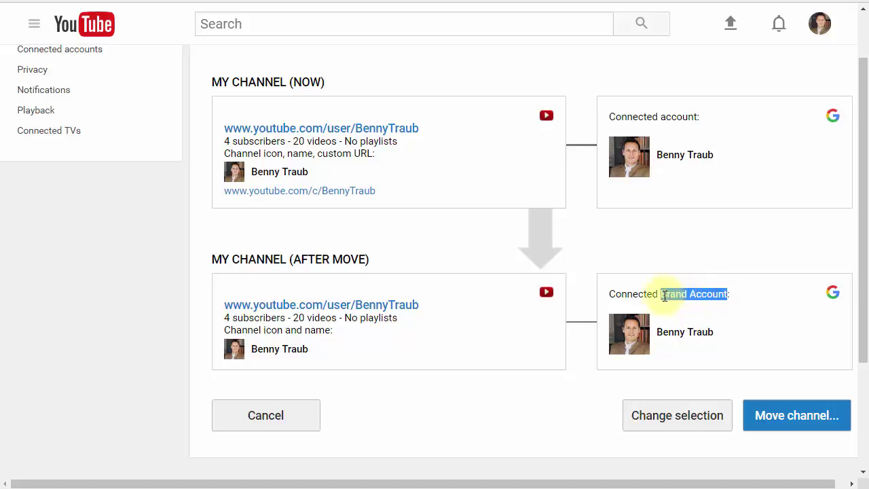
{"action": "left_click", "coordinate": [663, 294]}
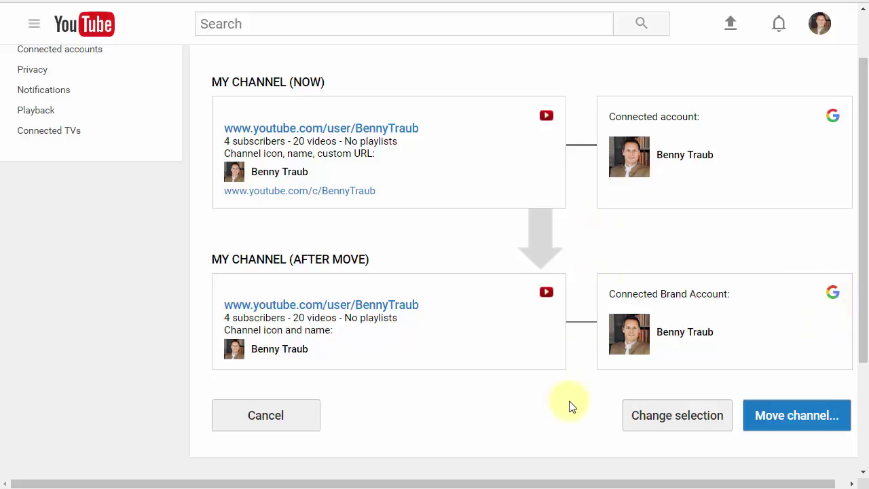
- Move the channel and confirm the move into the Brand Account
{"action": "left_click", "coordinate": [806, 425]}
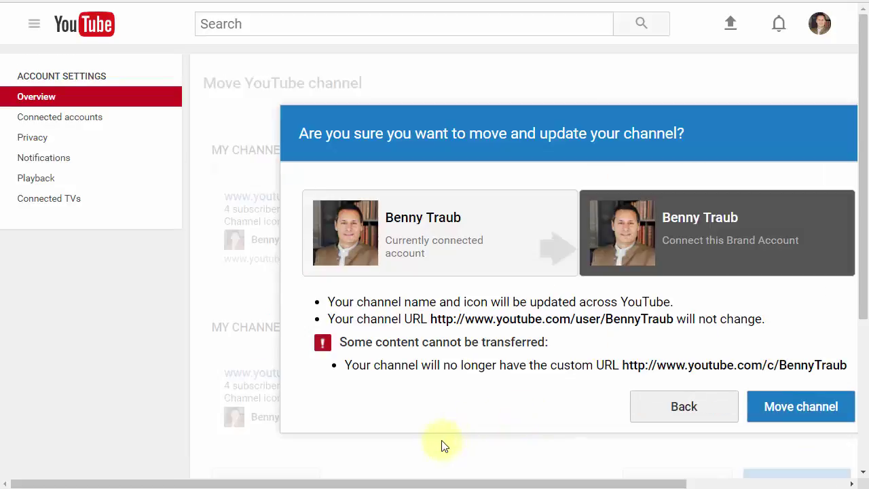
{"action": "left_click_drag", "start_coordinate": [442, 485], "coordinate": [543, 485]}
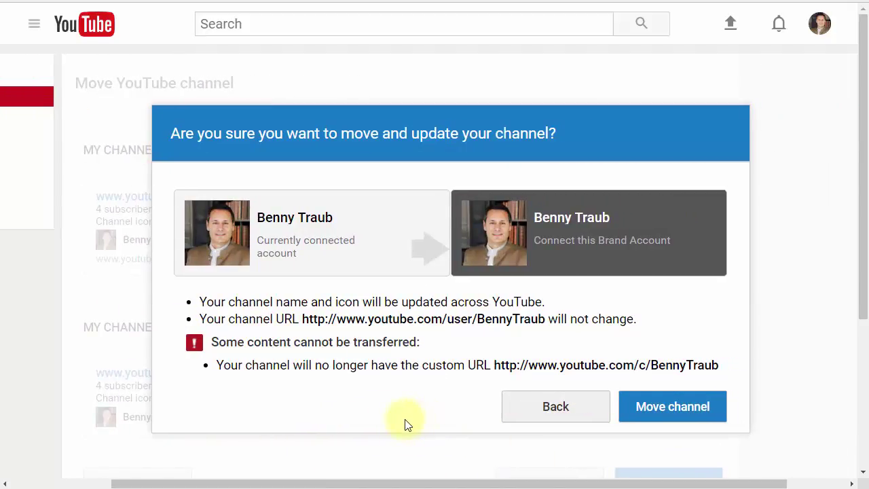
{"action": "left_click", "coordinate": [683, 421]}
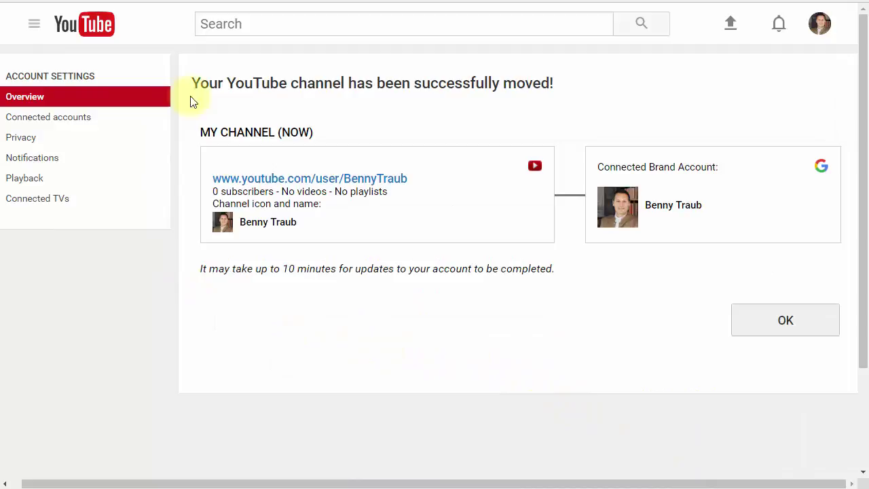
- Highlight the success message heading and the Connected Brand Account label
{"action": "left_click_drag", "start_coordinate": [192, 83], "coordinate": [451, 84]}
{"action": "left_click", "coordinate": [570, 88]}
{"action": "triple_click", "coordinate": [573, 92]}
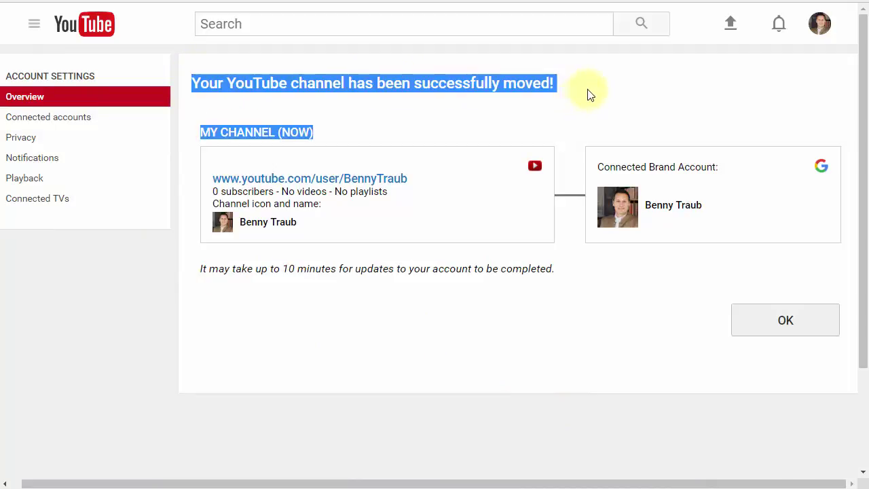
{"action": "left_click", "coordinate": [584, 90]}
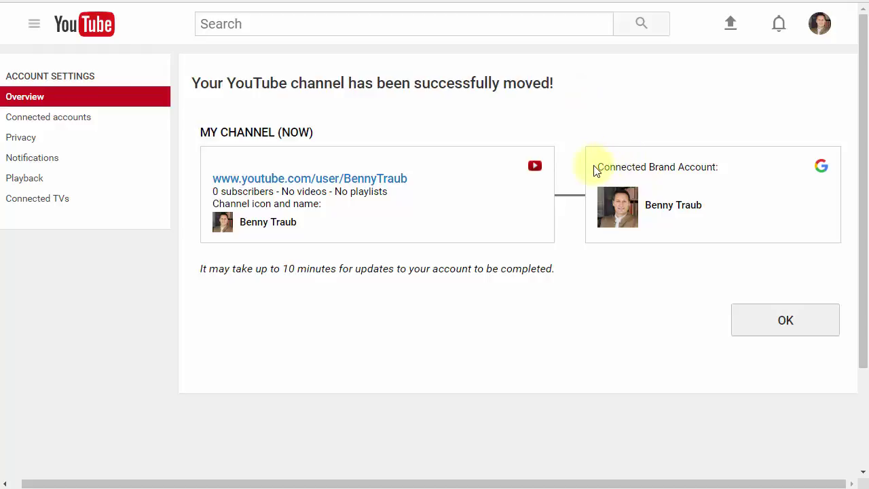
{"action": "left_click_drag", "start_coordinate": [599, 167], "coordinate": [720, 167]}
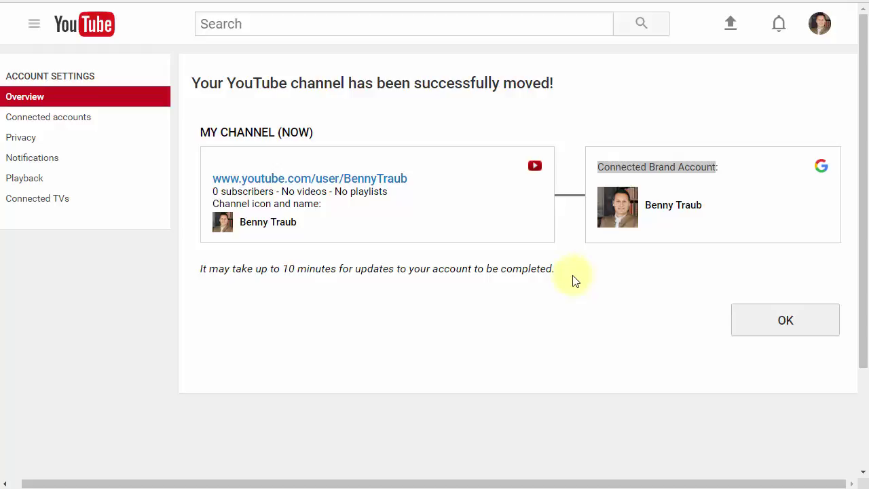
- Acknowledge the successful move and return to the account settings Overview page
{"action": "left_click", "coordinate": [758, 332]}
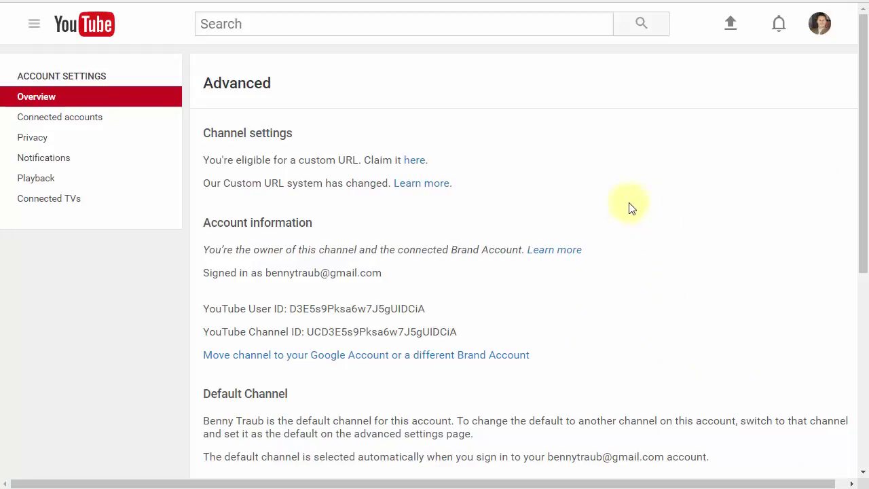
{"action": "left_click", "coordinate": [60, 101]}
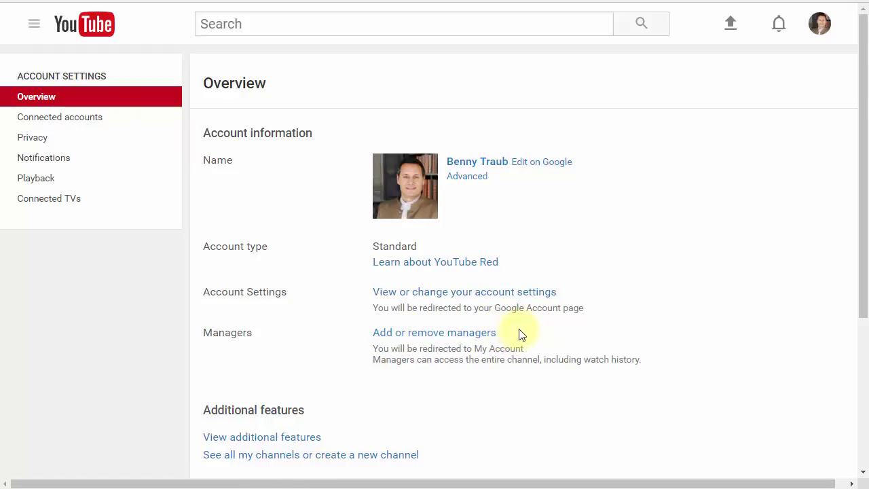
- Invite the suggested contact to the Brand Account's users with the Owner role
{"action": "left_click", "coordinate": [481, 333]}
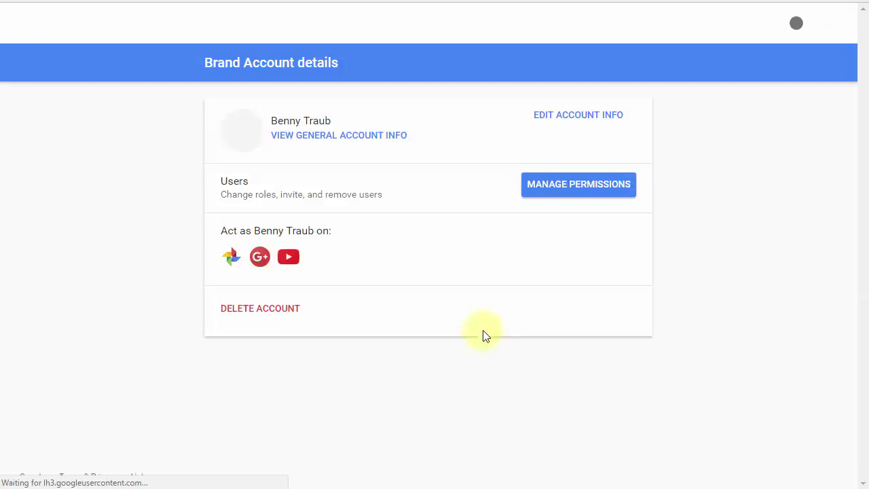
{"action": "left_click", "coordinate": [602, 194]}
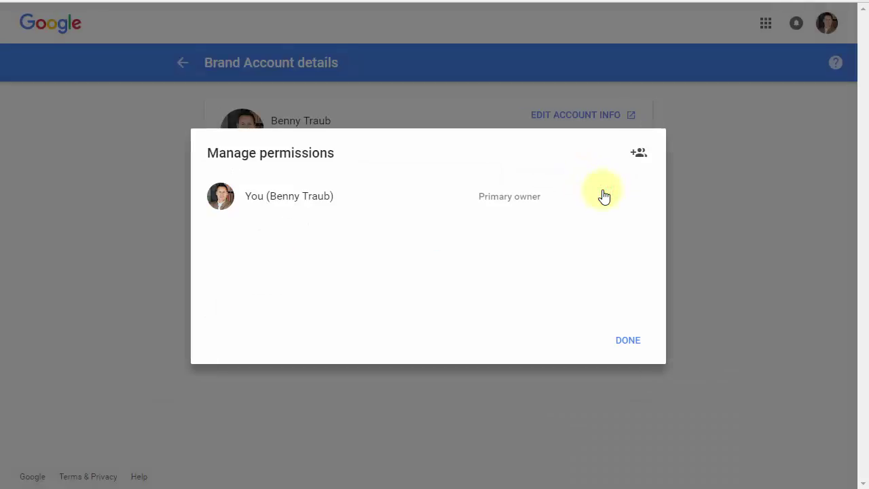
{"action": "left_click", "coordinate": [638, 155]}
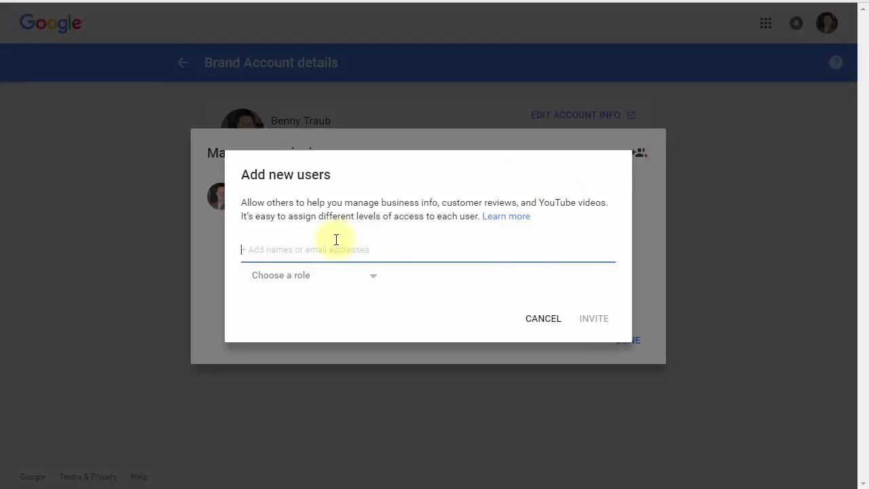
{"action": "left_click", "coordinate": [278, 246]}
{"action": "type", "text": "b"}
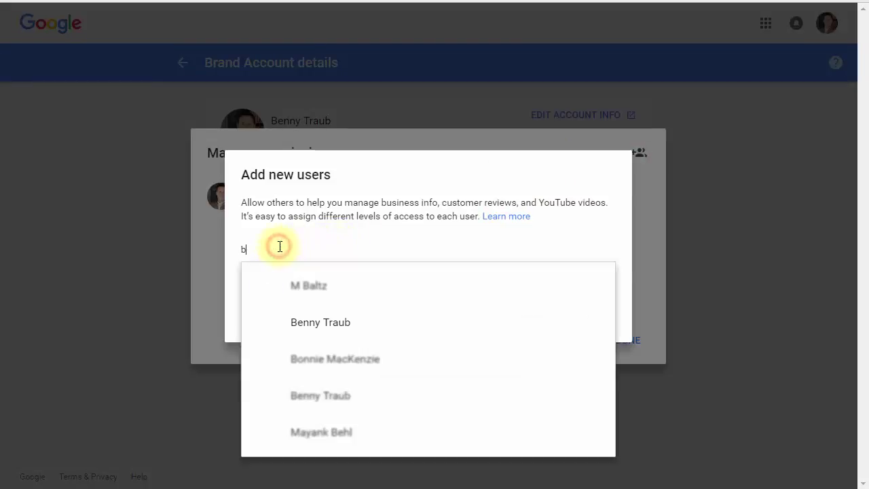
{"action": "left_click", "coordinate": [352, 316]}
{"action": "left_click", "coordinate": [370, 277]}
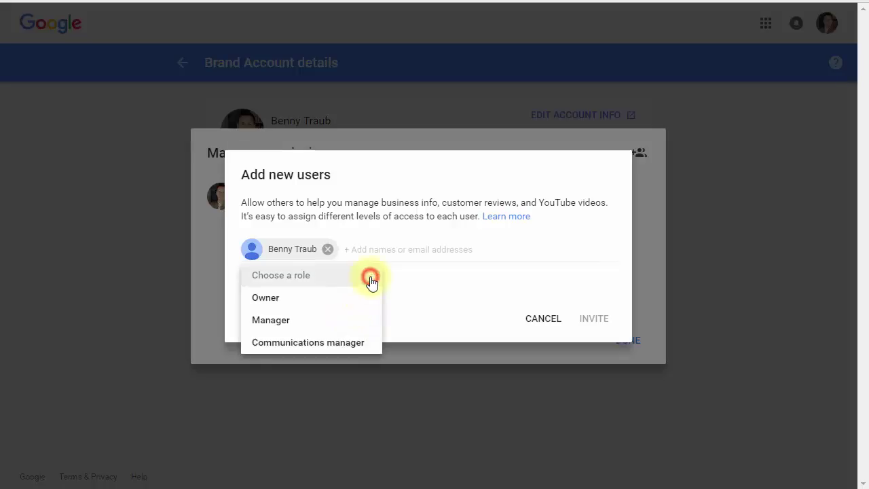
{"action": "left_click", "coordinate": [286, 300]}
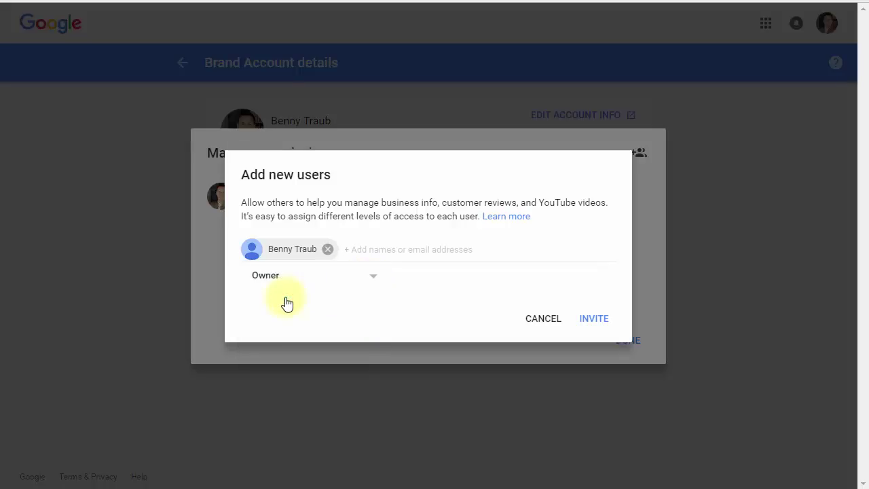
{"action": "left_click", "coordinate": [596, 320]}
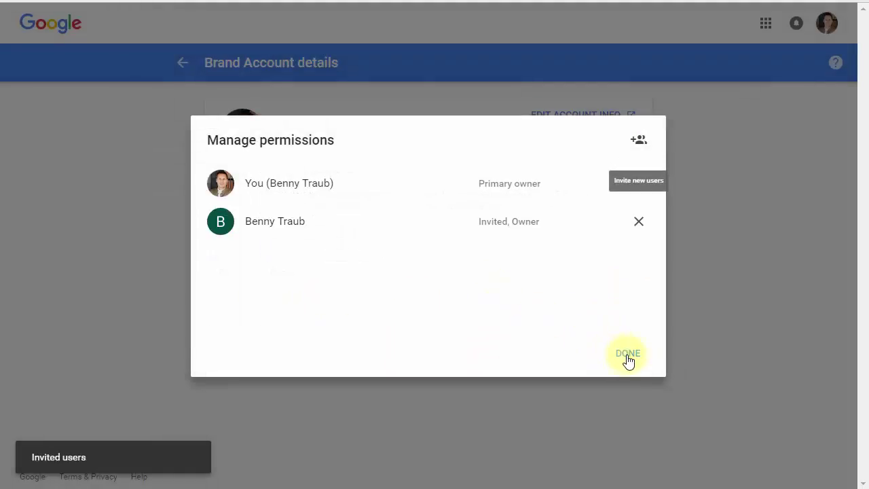
{"action": "left_click", "coordinate": [627, 354]}
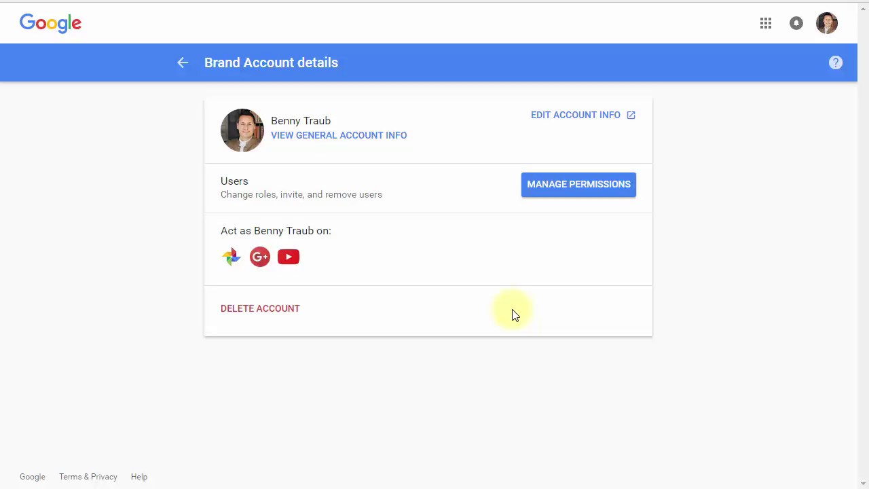